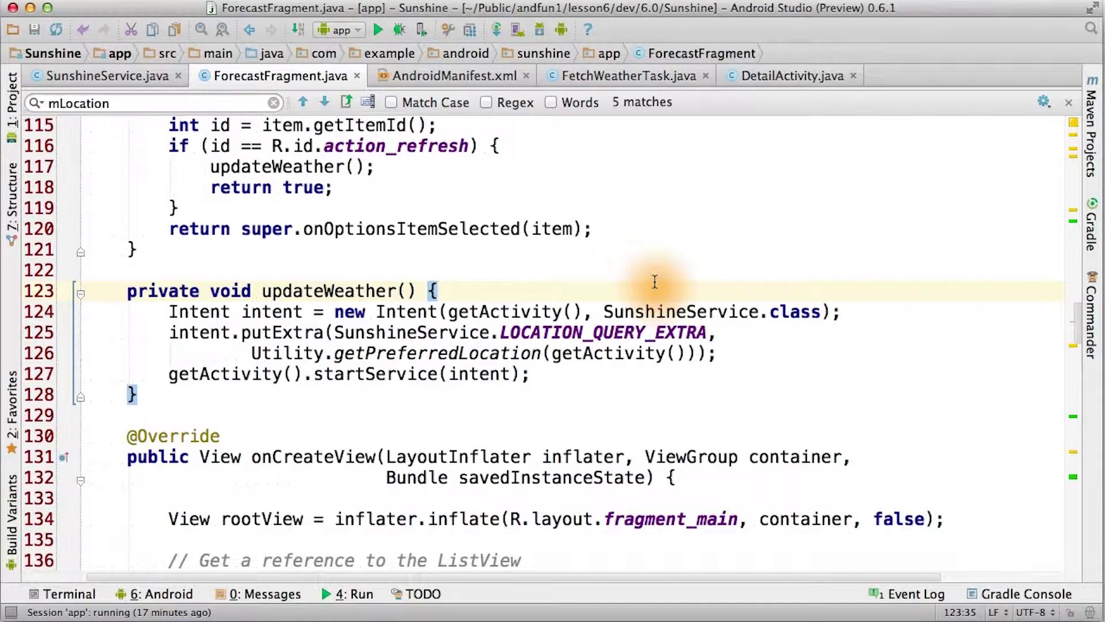
Step: Insert a blank line at the top of updateWeather() in ForecastFragment.java
key("Return")
key("Home")
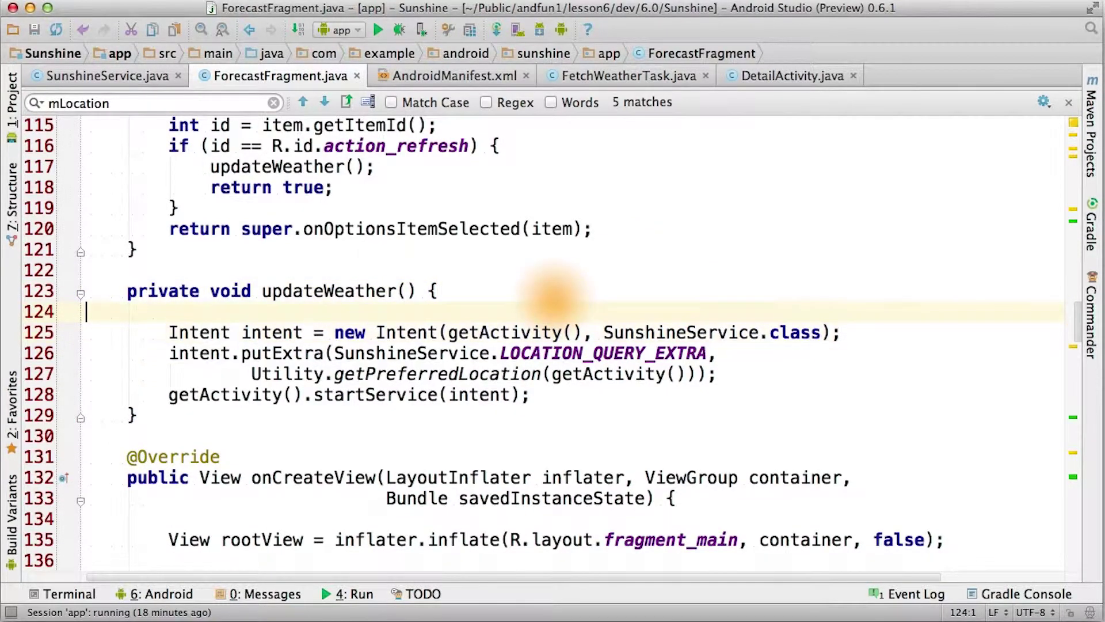
Step: Add the AlarmReceiver intent, one-shot PendingIntent and 5-second RTC_WAKEUP alarm, removing startService
type("Intent alarmIntent = new Intent(getActivity(), SunshineService.AlarmReceiver.class);         alarmIntent.putExtra(SunshineService.LOCATION_QUERY_EXTRA, mLocation);")
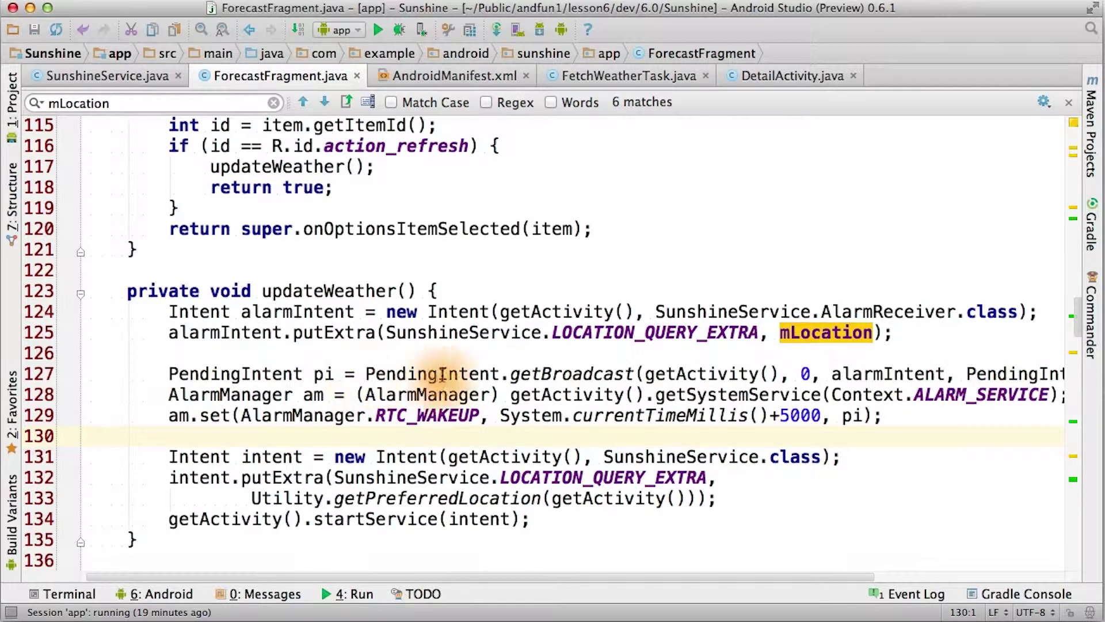
left_click(951, 383)
key("Return")
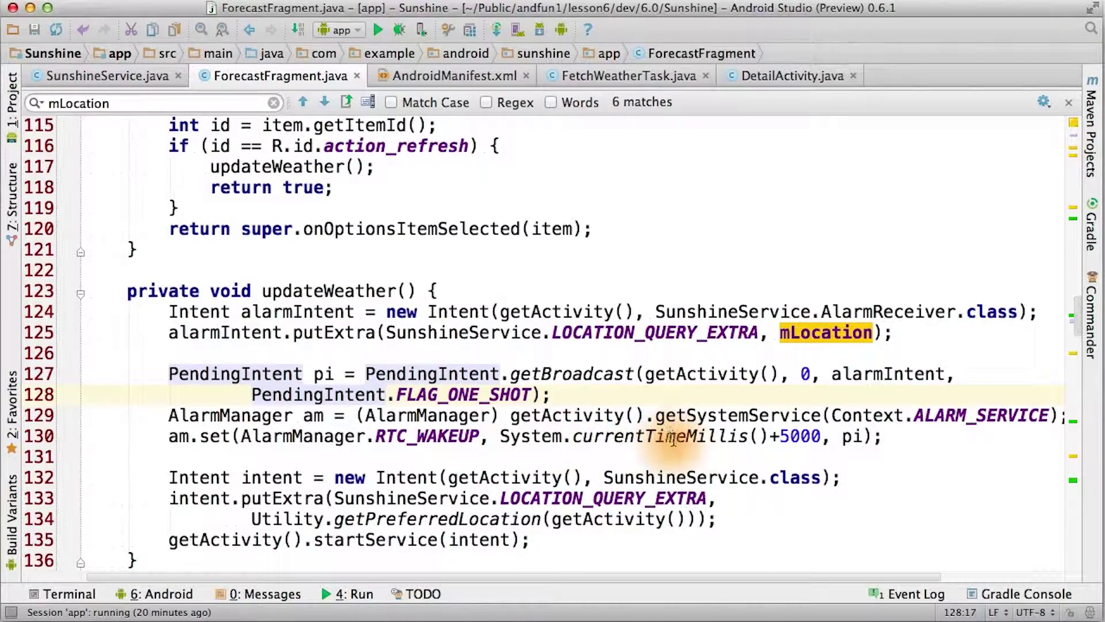
key("ctrl+z")
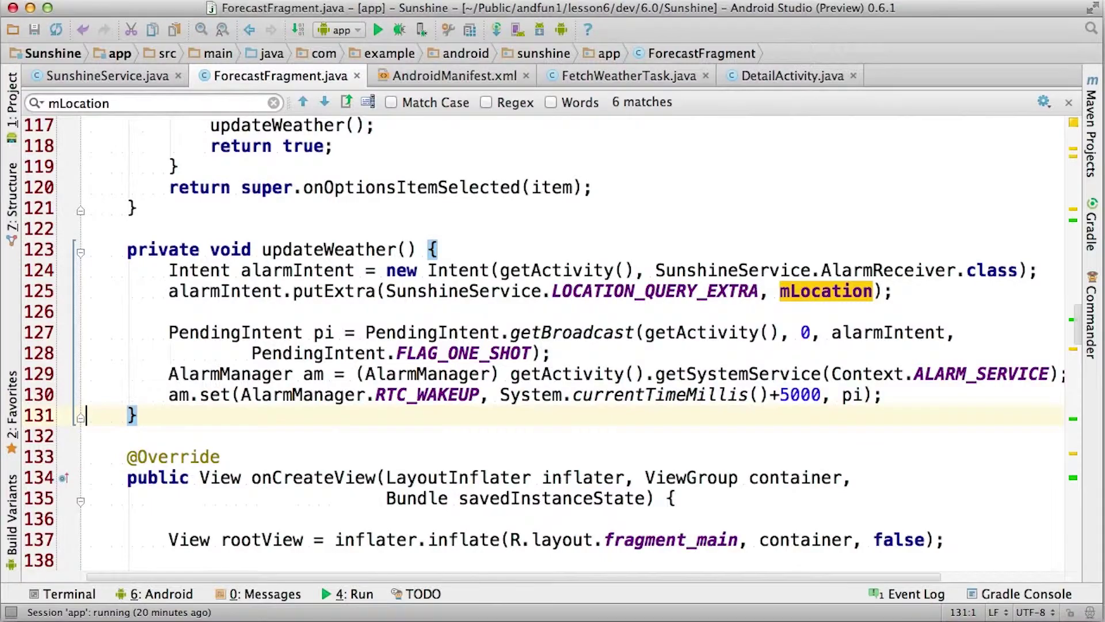
Step: In SunshineService.java, make onReceive() start the service with the location query extra
key("ctrl+Tab")
key("ctrl+v")
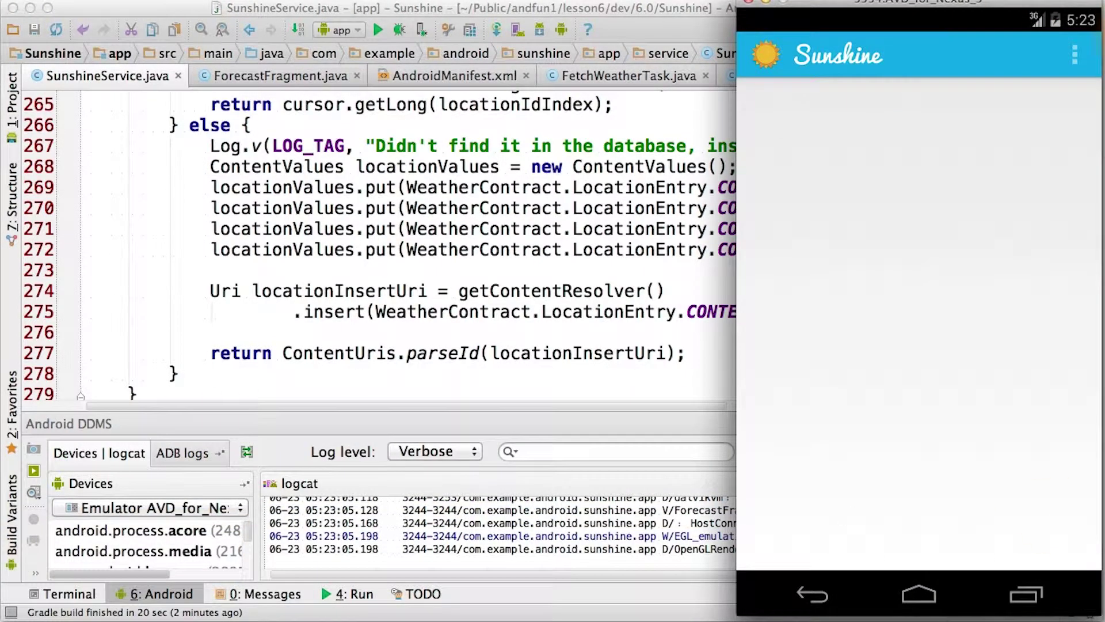
Step: Choose Refresh from the Sunshine overflow menu in the emulator
left_click(1075, 54)
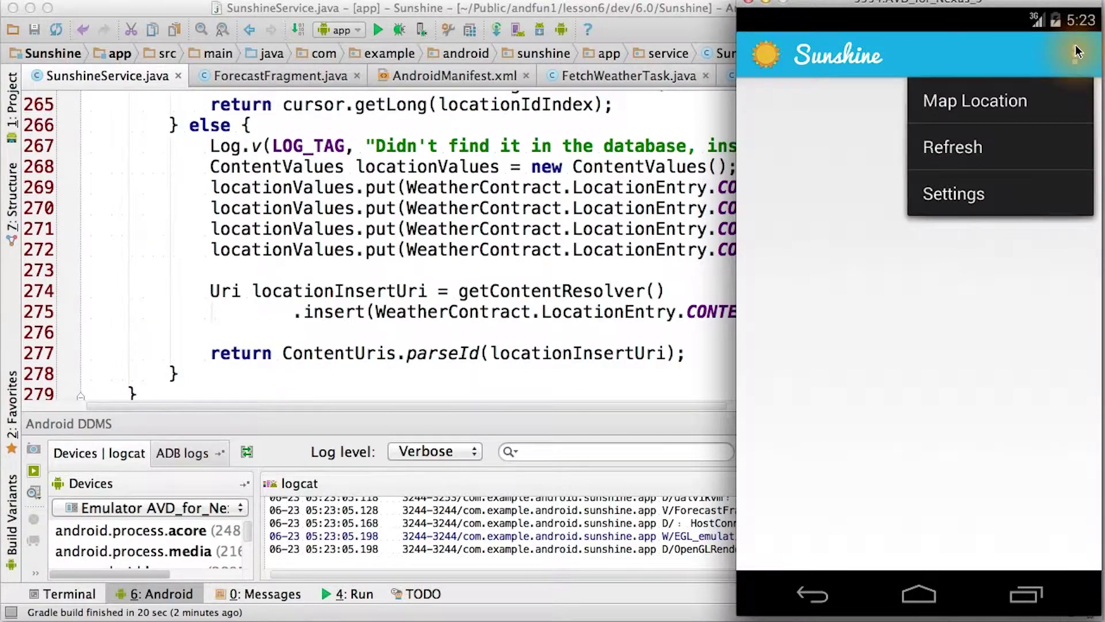
left_click(994, 156)
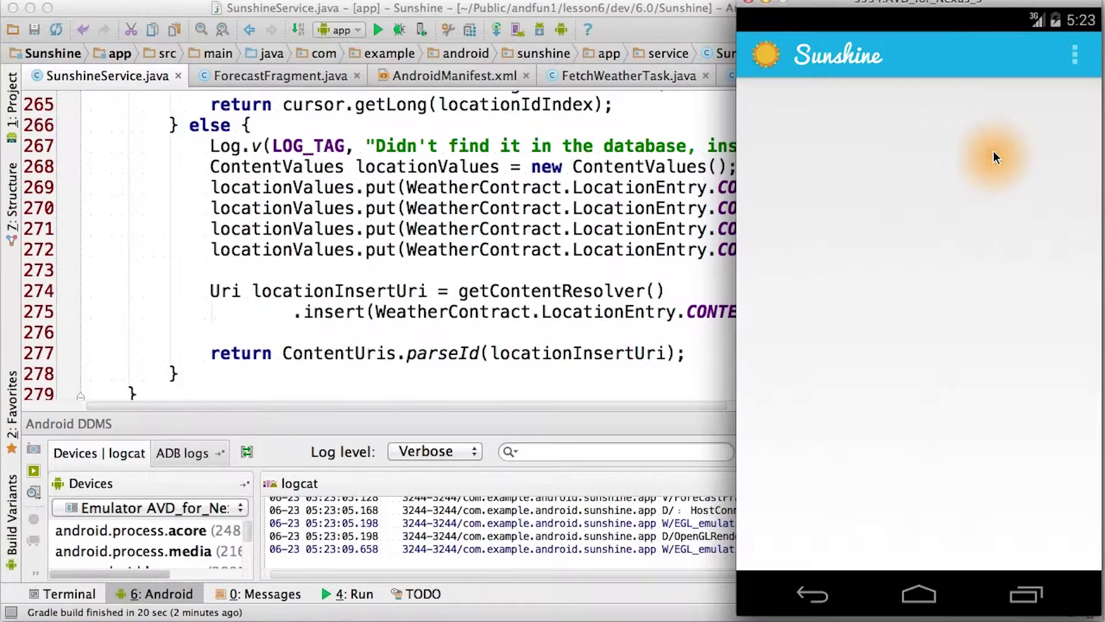